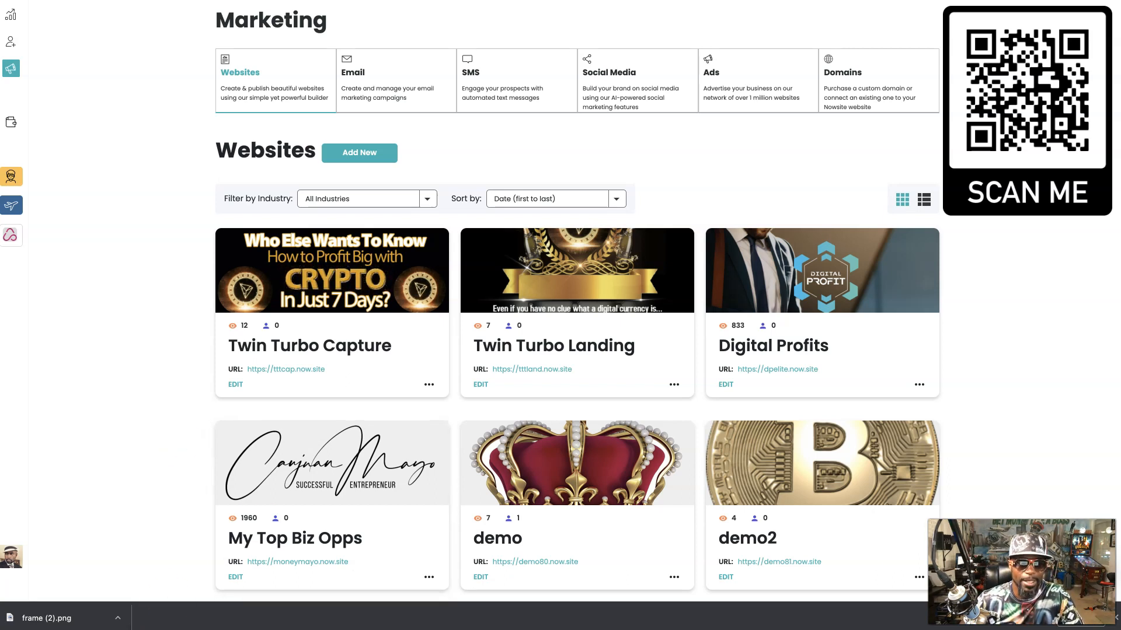
- Go to the SMS marketing section and view its empty Drip Campaigns tab
{"action": "left_click", "coordinate": [513, 79]}
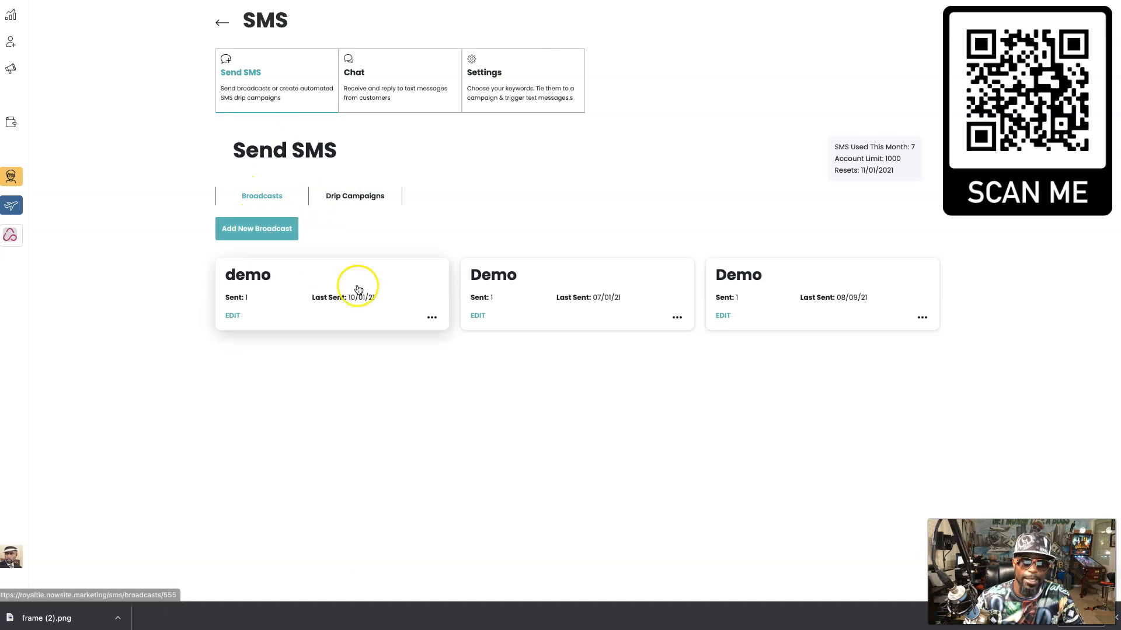
{"action": "left_click", "coordinate": [352, 196]}
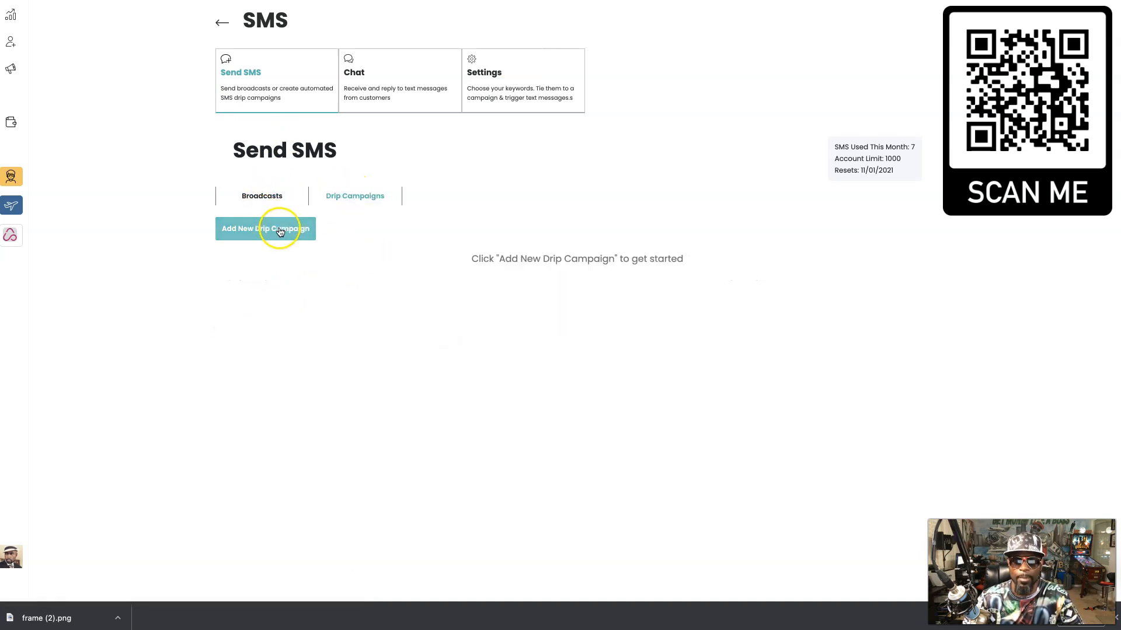
{"action": "left_click", "coordinate": [280, 231]}
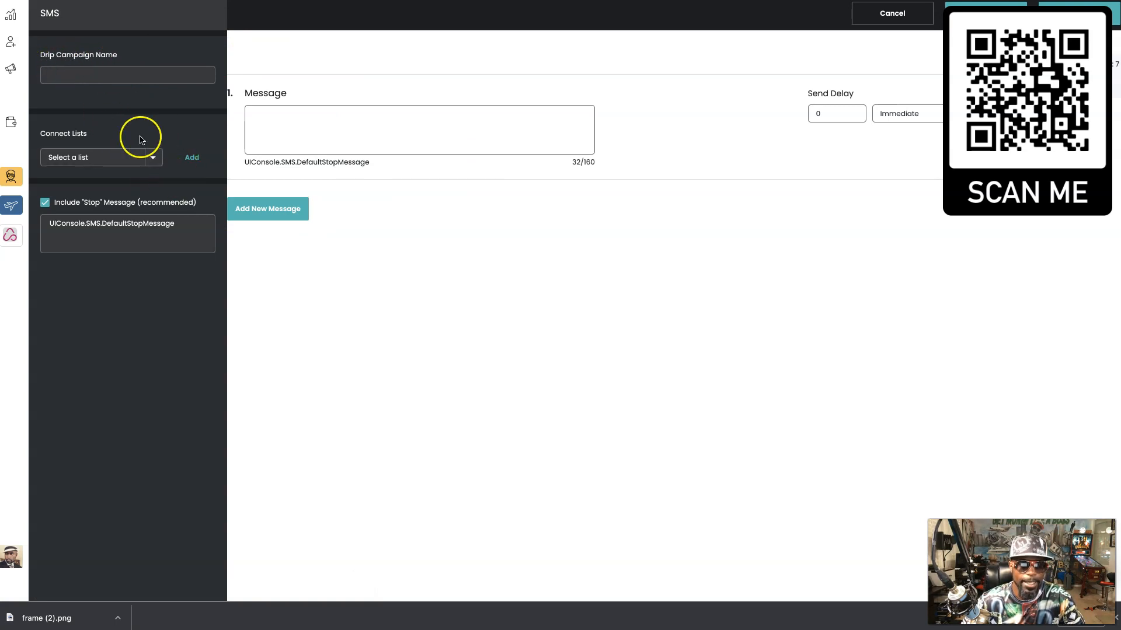
{"action": "left_click", "coordinate": [135, 158]}
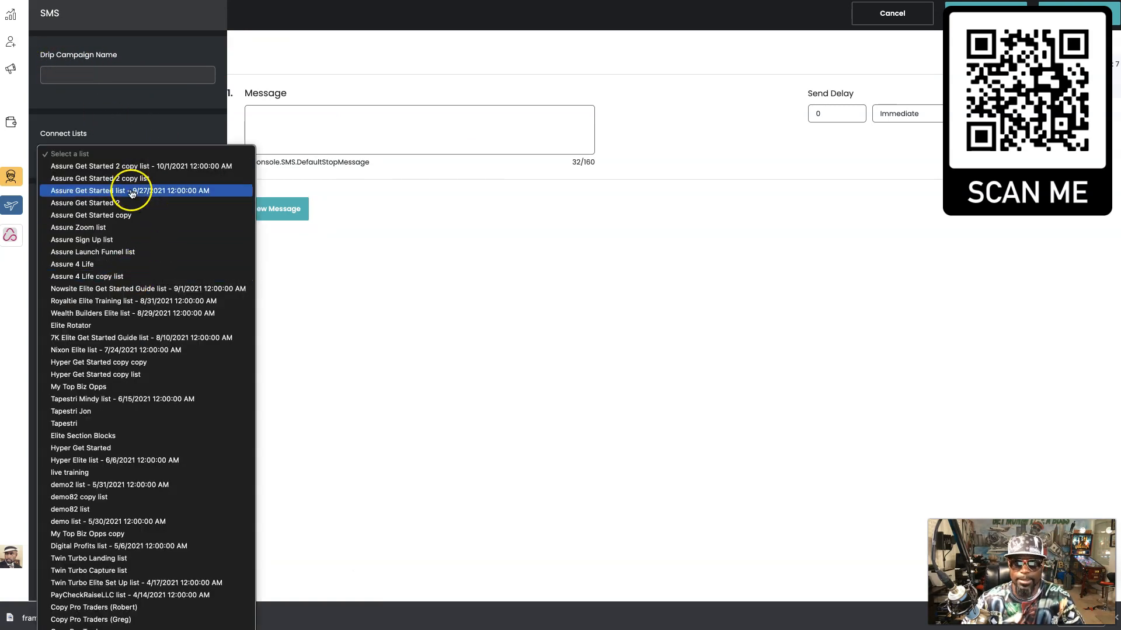
{"action": "left_click", "coordinate": [671, 62]}
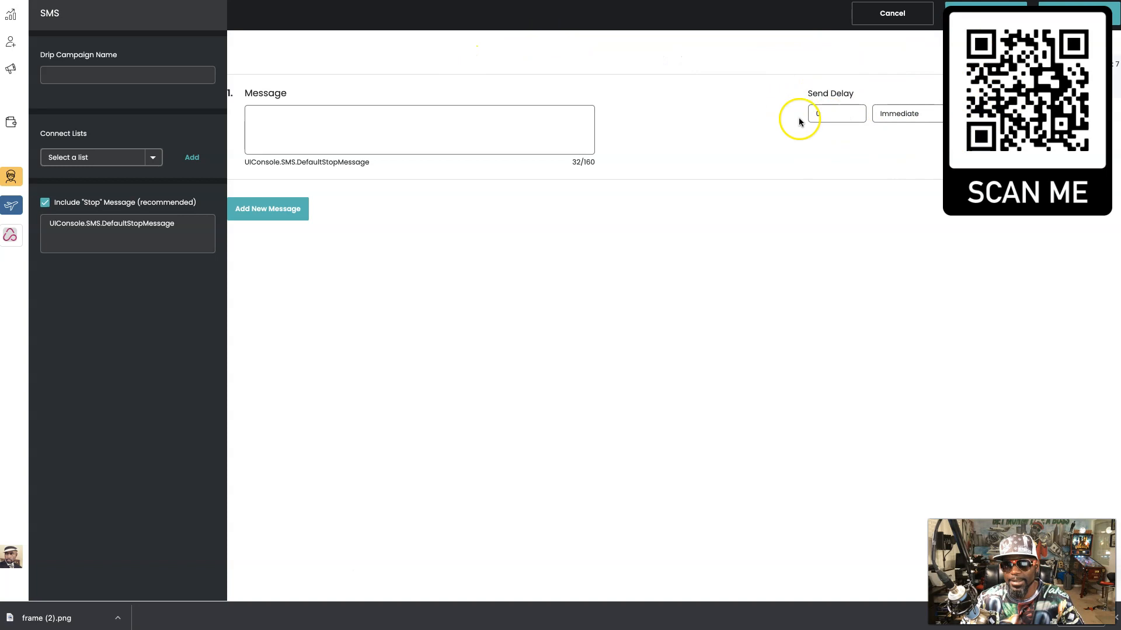
{"action": "left_click", "coordinate": [967, 117]}
{"action": "left_click", "coordinate": [934, 121]}
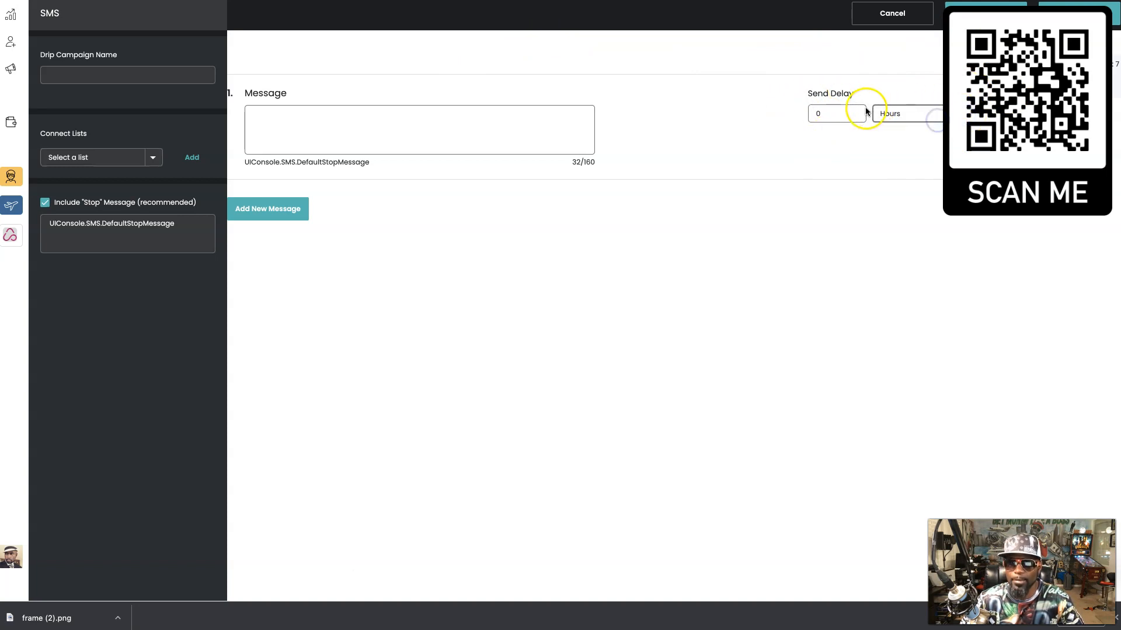
{"action": "double_click", "coordinate": [836, 116]}
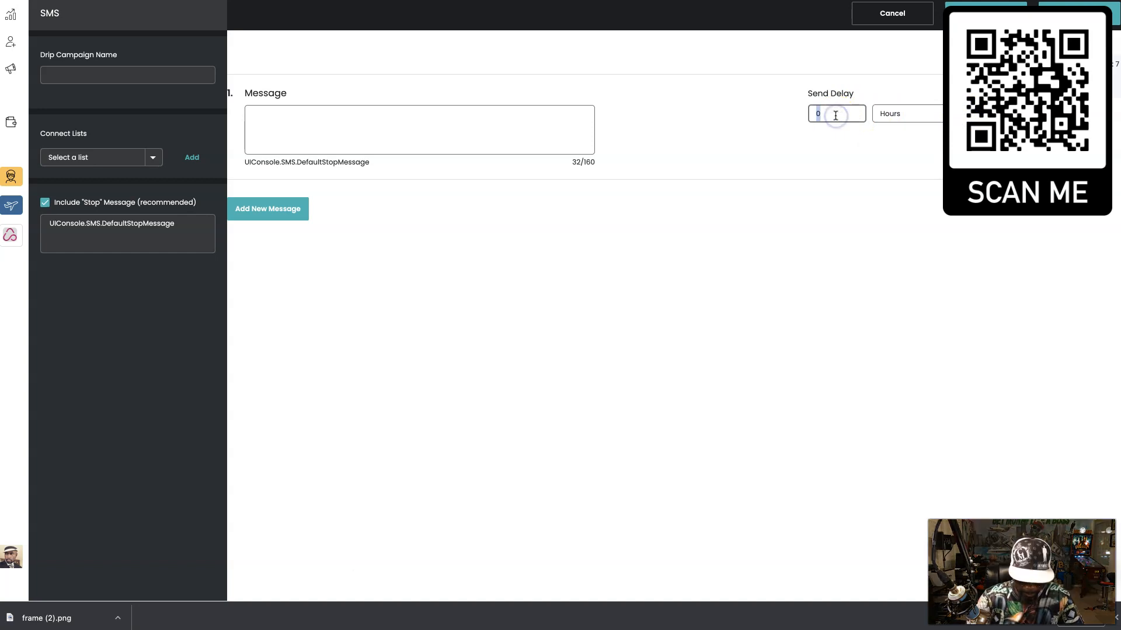
{"action": "type", "text": "8"}
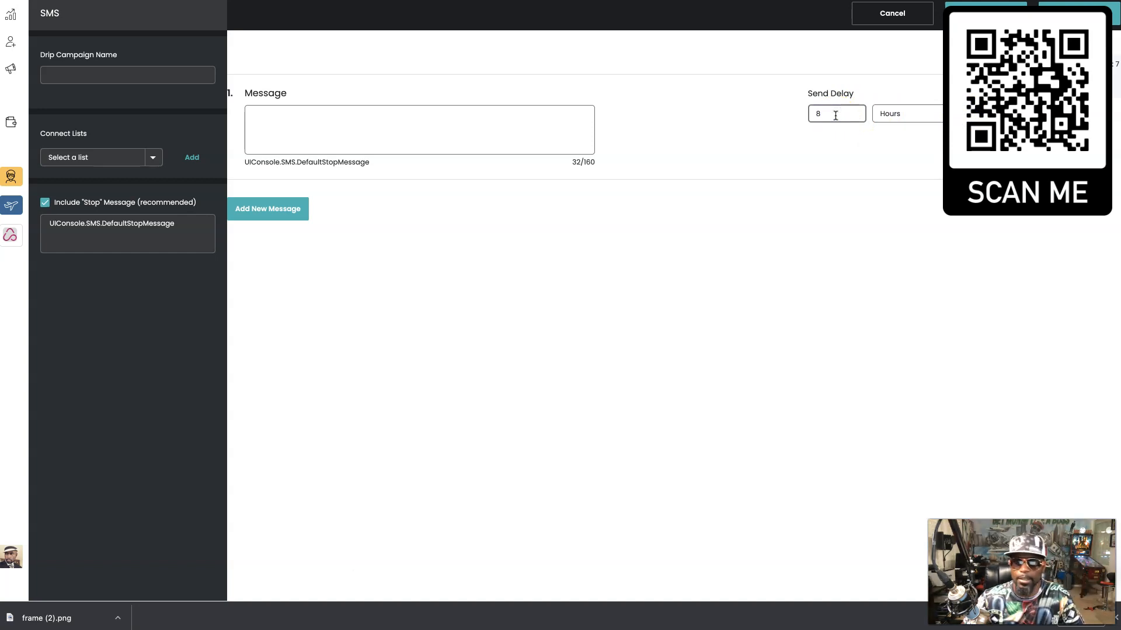
{"action": "left_click", "coordinate": [914, 110]}
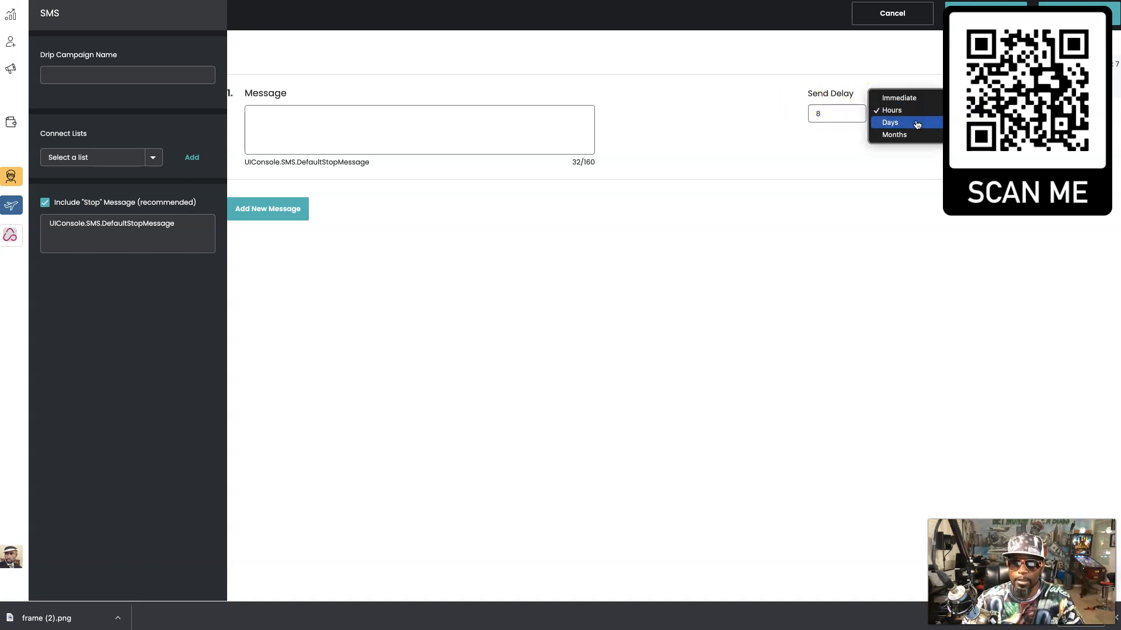
{"action": "left_click", "coordinate": [916, 123]}
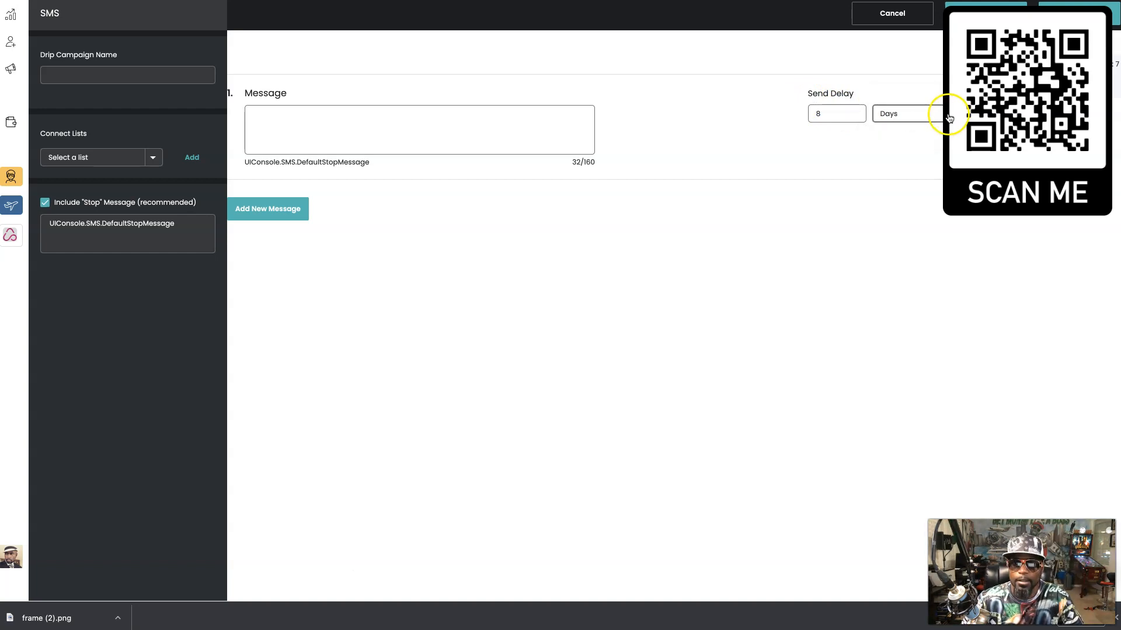
{"action": "left_click", "coordinate": [937, 116]}
{"action": "left_click", "coordinate": [939, 123]}
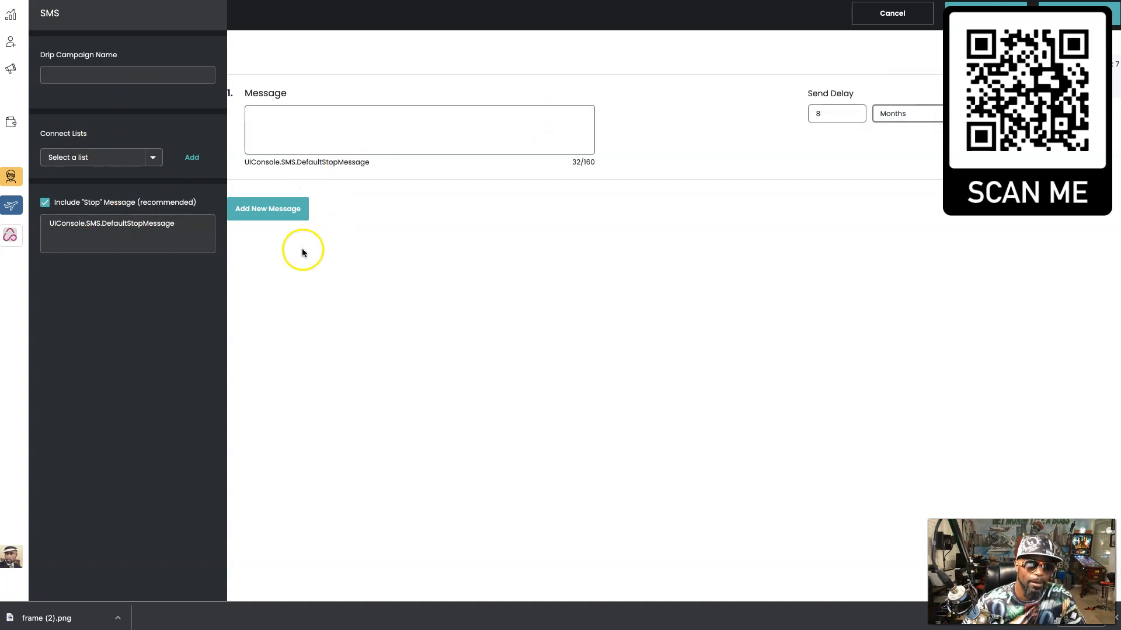
{"action": "scroll", "coordinate": [325, 272], "scroll_direction": "left", "scroll_amount": 5}
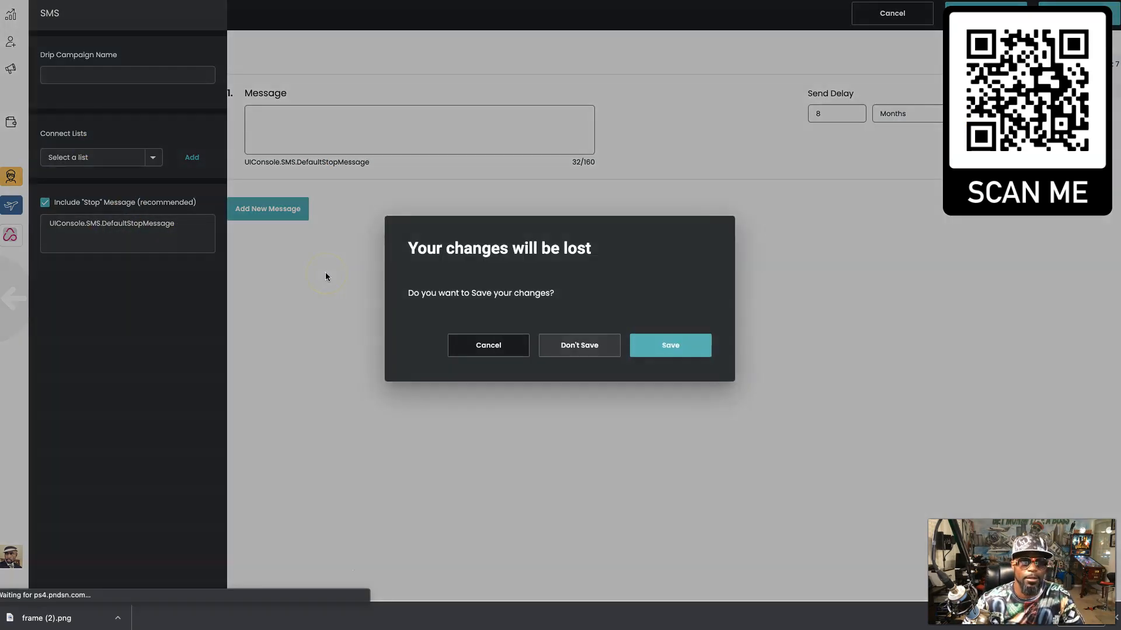
{"action": "left_click", "coordinate": [570, 347]}
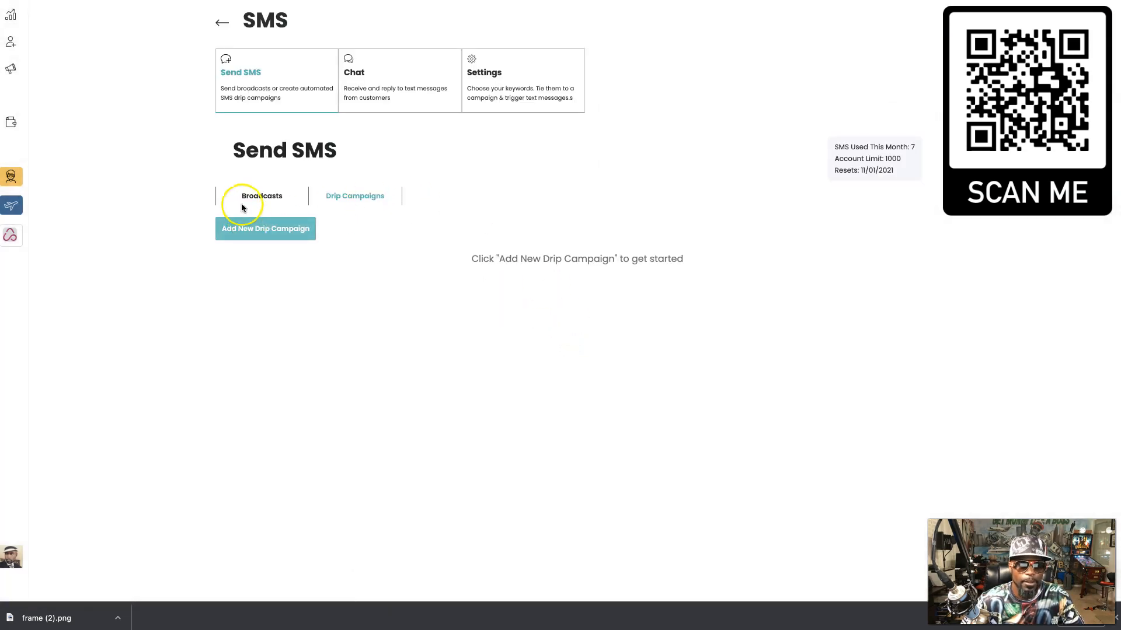
- Return to Broadcasts and open the demo broadcast containing the 'testing' message
{"action": "left_click", "coordinate": [262, 197]}
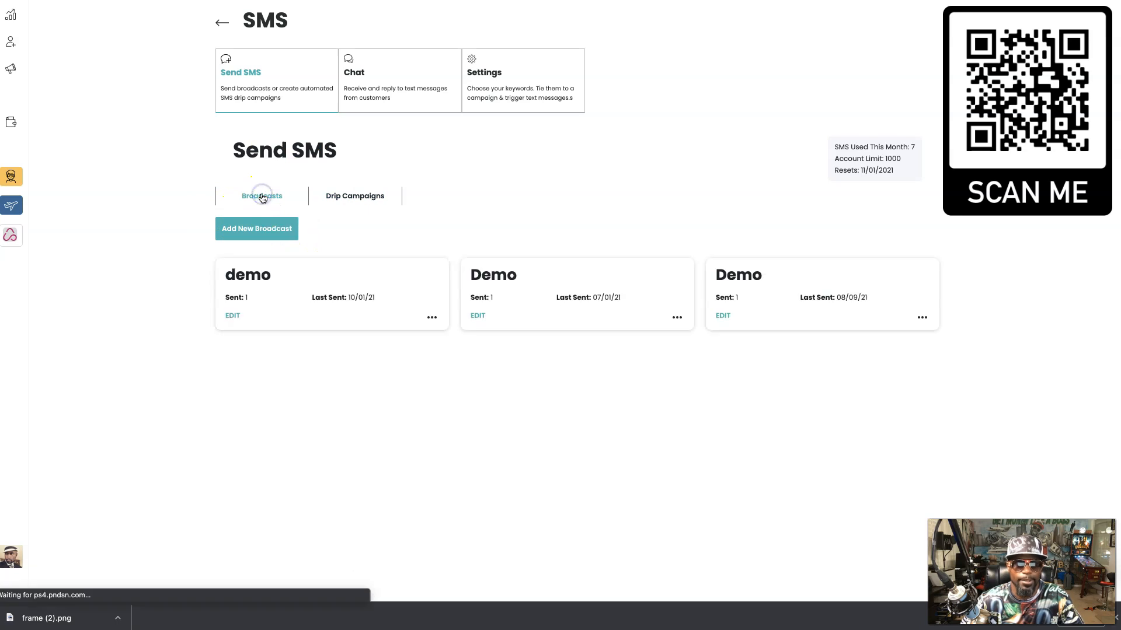
{"action": "left_click", "coordinate": [336, 291]}
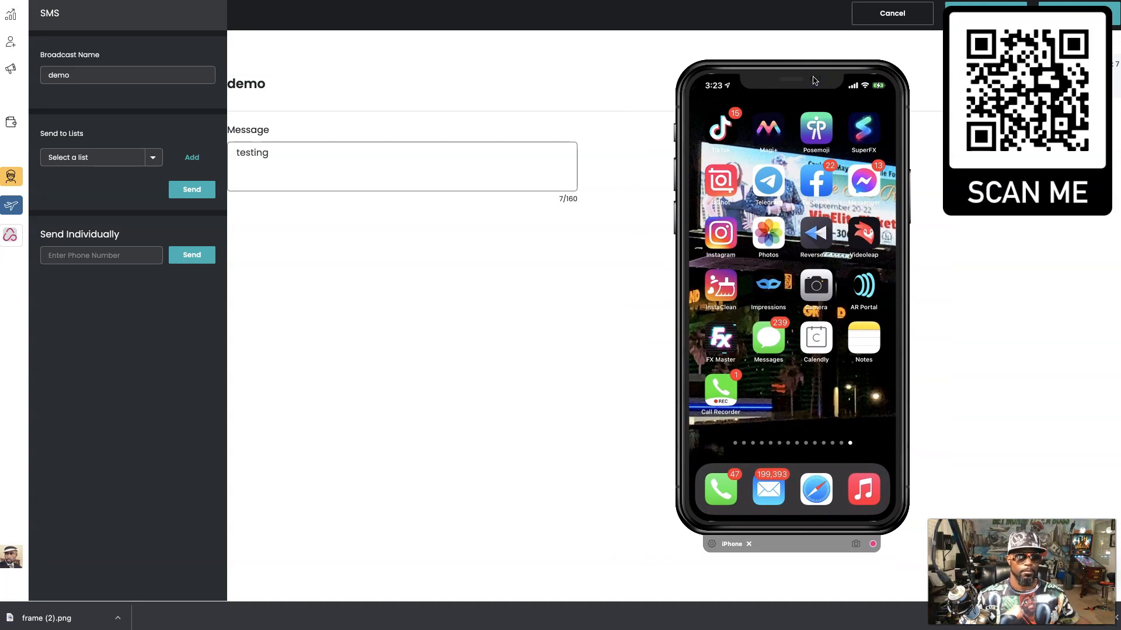
- Browse the available contact lists and close them without choosing one
{"action": "left_click", "coordinate": [132, 156]}
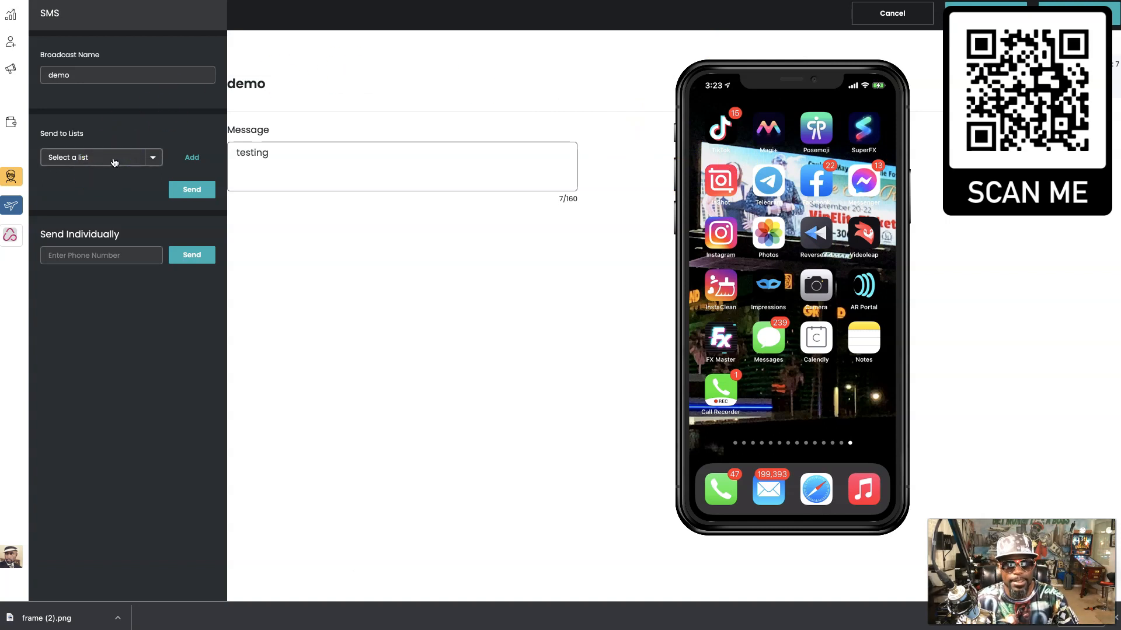
{"action": "left_click", "coordinate": [114, 161]}
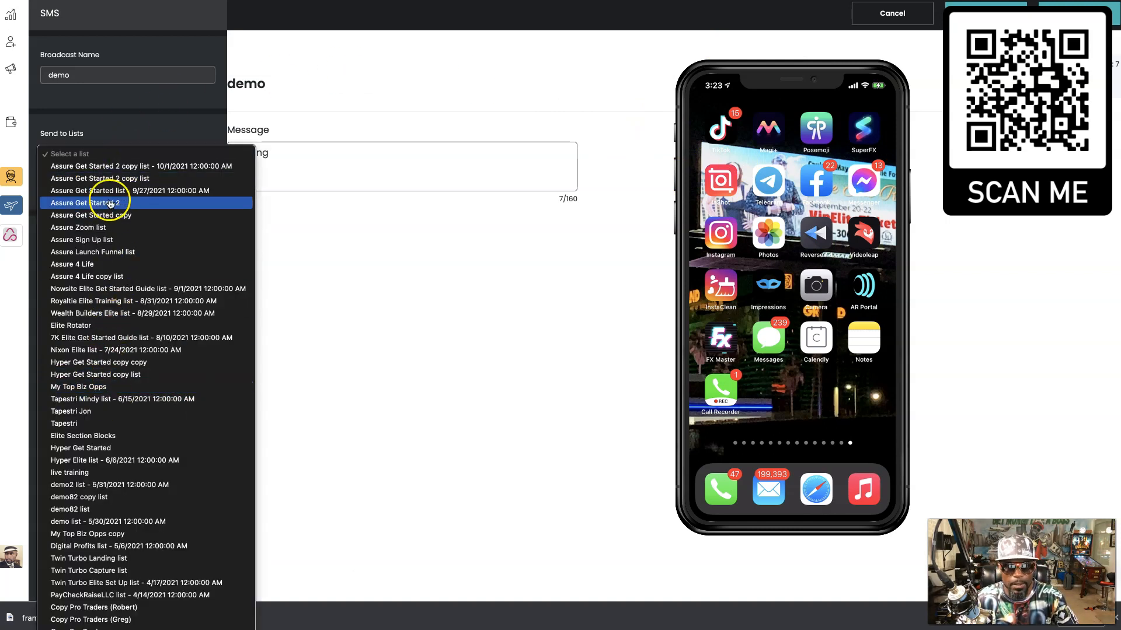
{"action": "scroll", "coordinate": [105, 472], "scroll_direction": "down", "scroll_amount": 5}
{"action": "scroll", "coordinate": [105, 473], "scroll_direction": "down", "scroll_amount": 10}
{"action": "scroll", "coordinate": [106, 473], "scroll_direction": "up", "scroll_amount": 10}
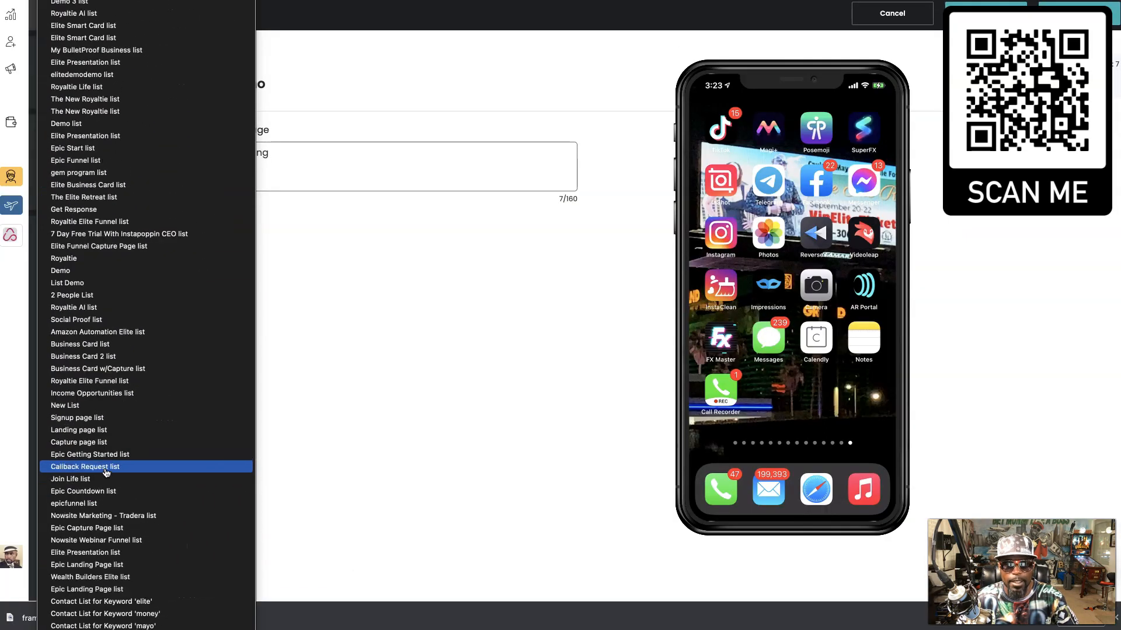
{"action": "left_click", "coordinate": [368, 335]}
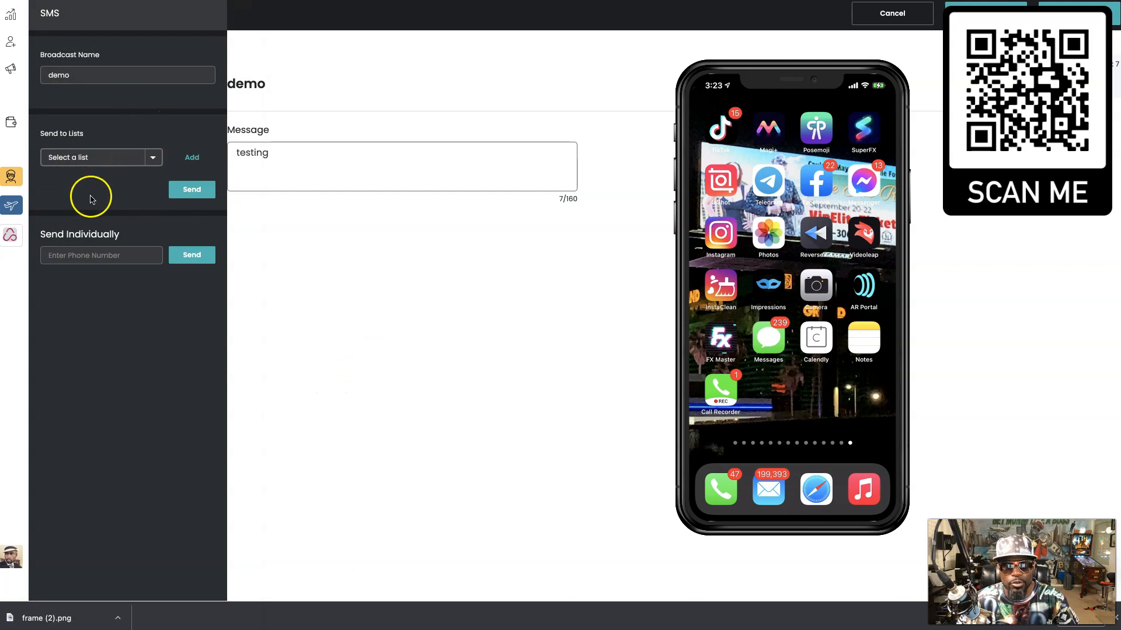
- Send the 'testing' message individually to the recipient's phone number
{"action": "left_click", "coordinate": [76, 252]}
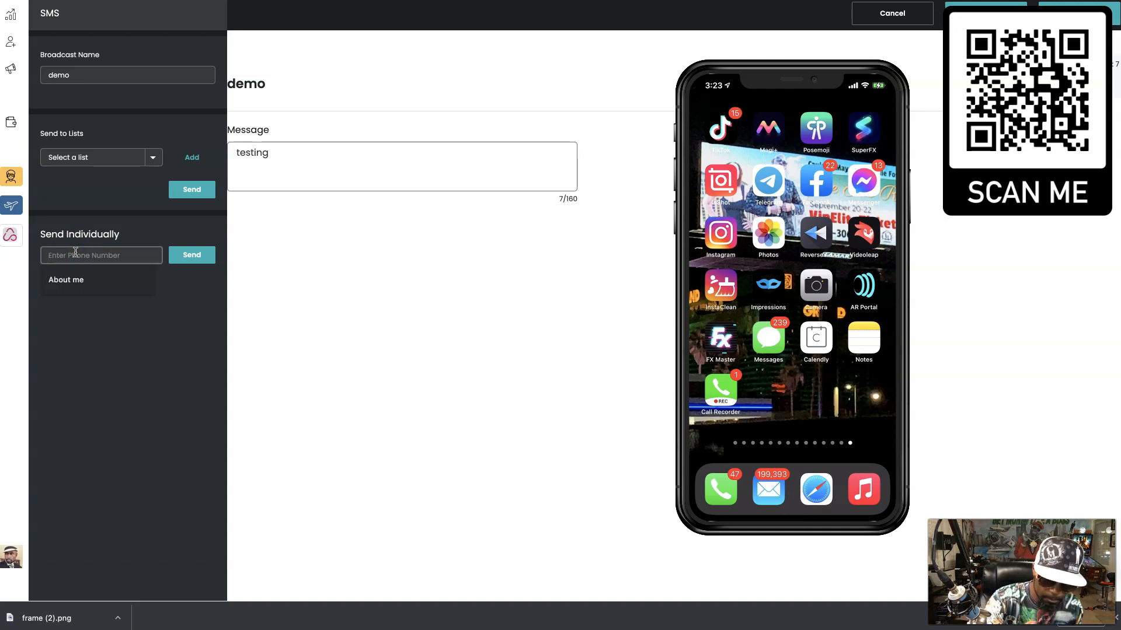
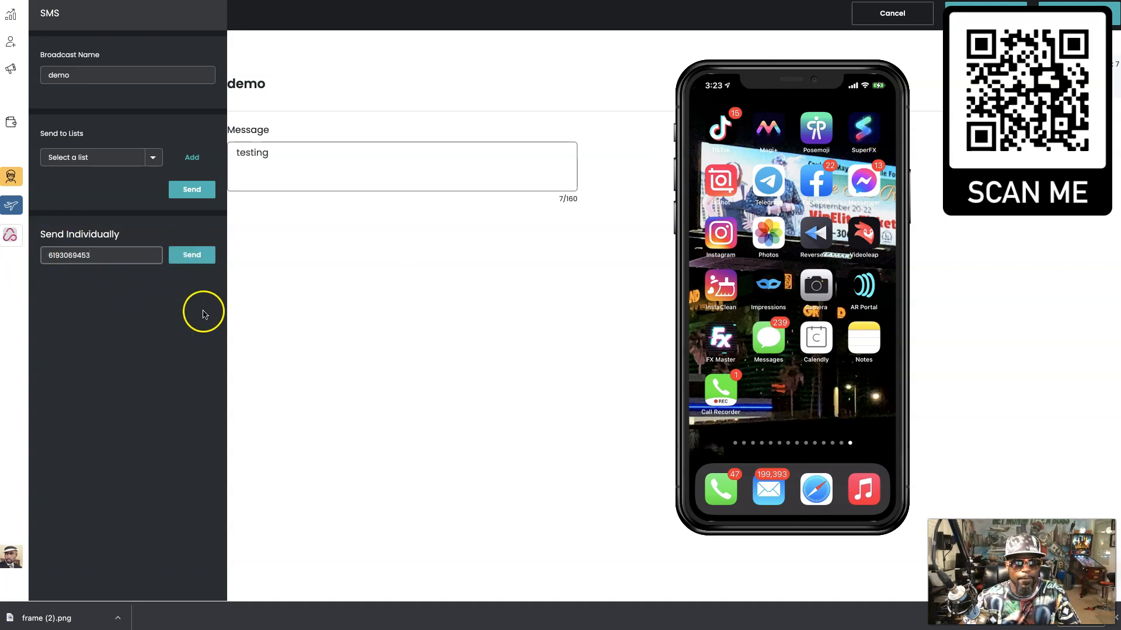
{"action": "left_click", "coordinate": [187, 256]}
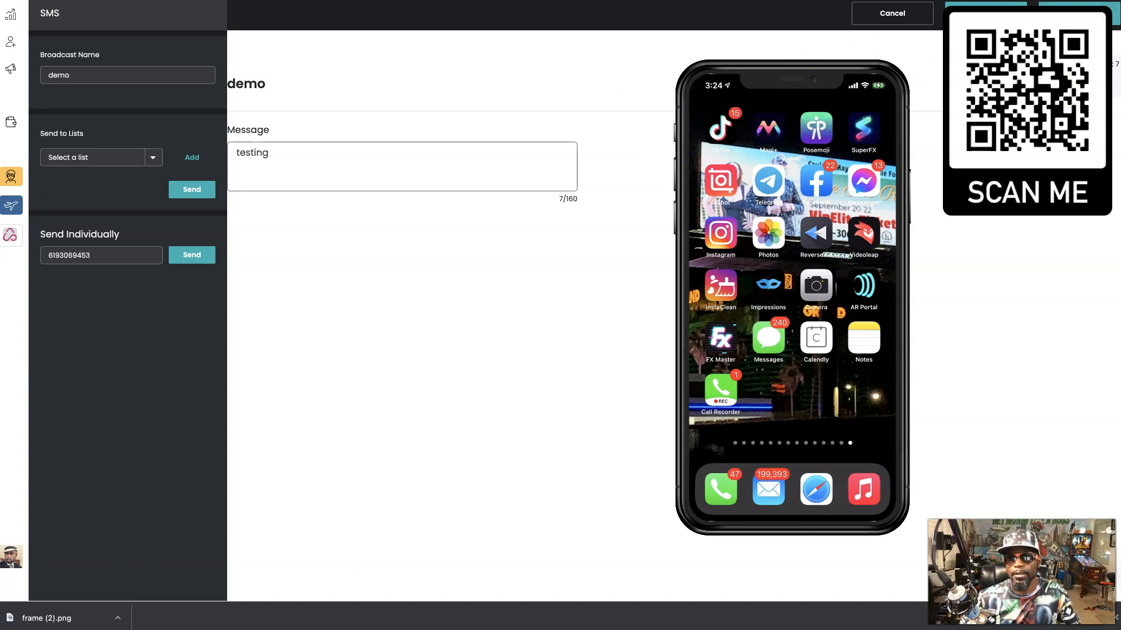
- Move the phone mirror aside, check the contact lists without choosing any, and close the editor
{"action": "left_click_drag", "start_coordinate": [819, 71], "coordinate": [1120, 118]}
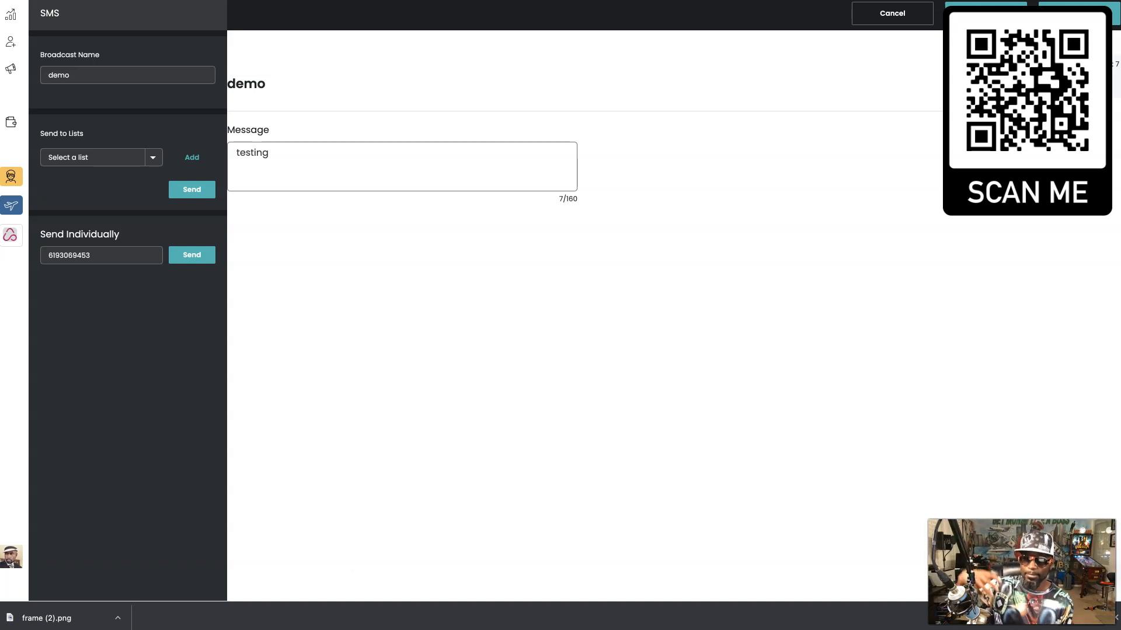
{"action": "left_click", "coordinate": [125, 157]}
{"action": "left_click", "coordinate": [126, 157]}
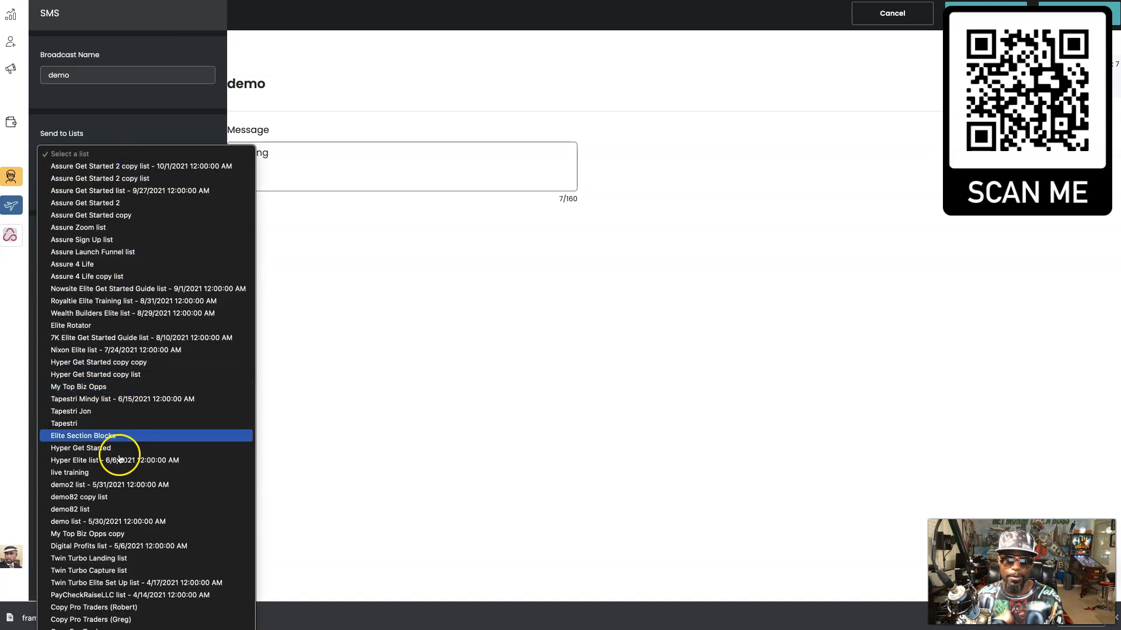
{"action": "scroll", "coordinate": [127, 467], "scroll_direction": "down", "scroll_amount": 15}
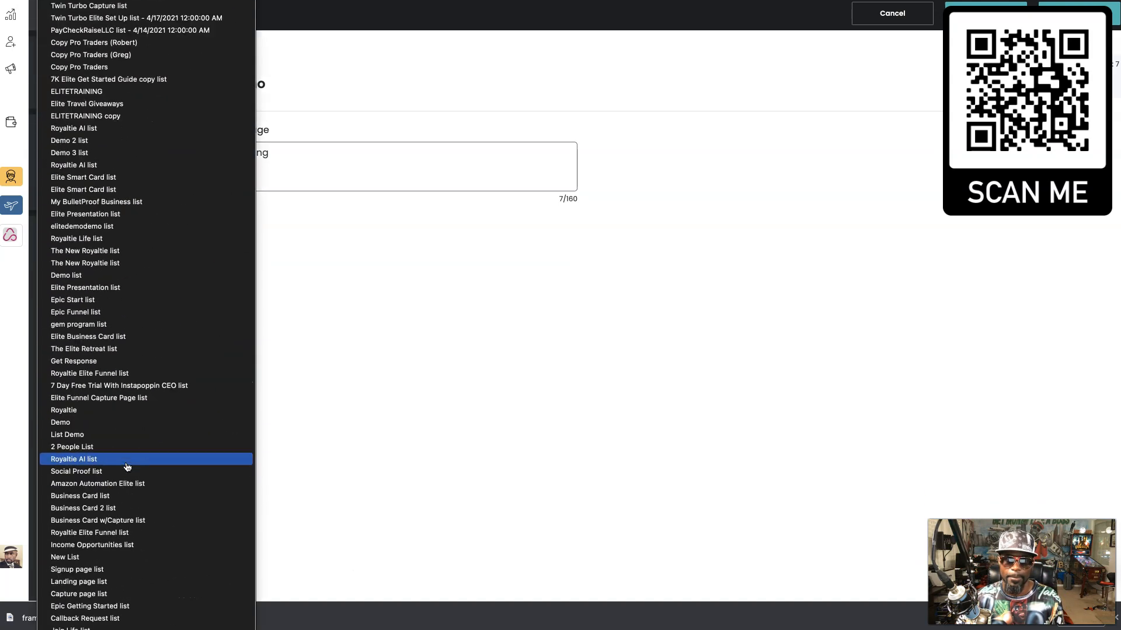
{"action": "left_click", "coordinate": [400, 364]}
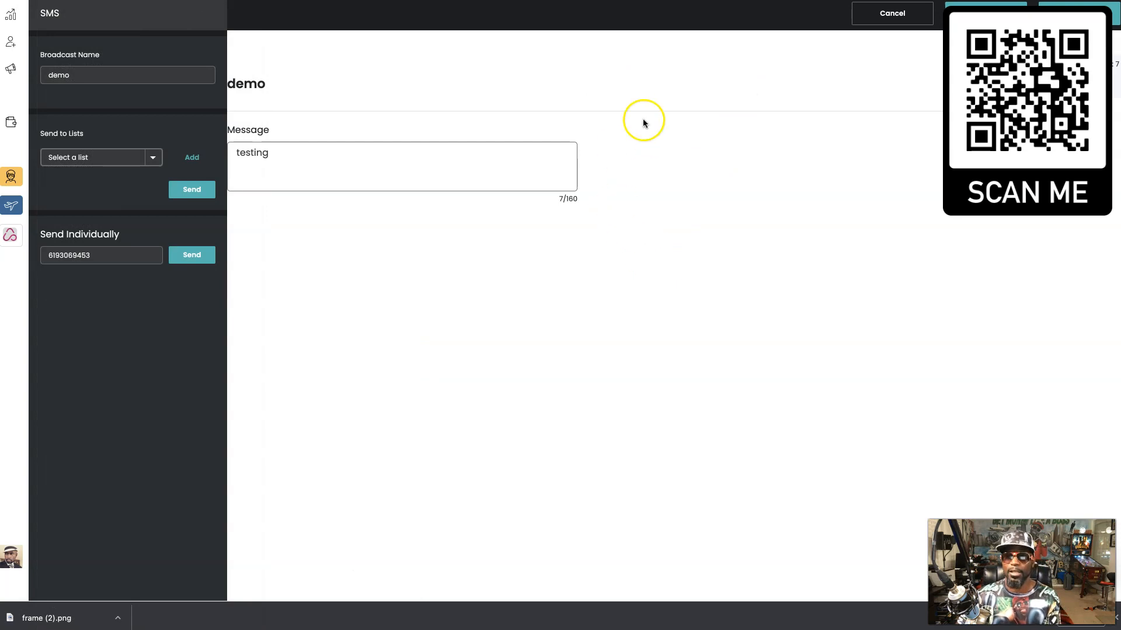
{"action": "left_click", "coordinate": [520, 246]}
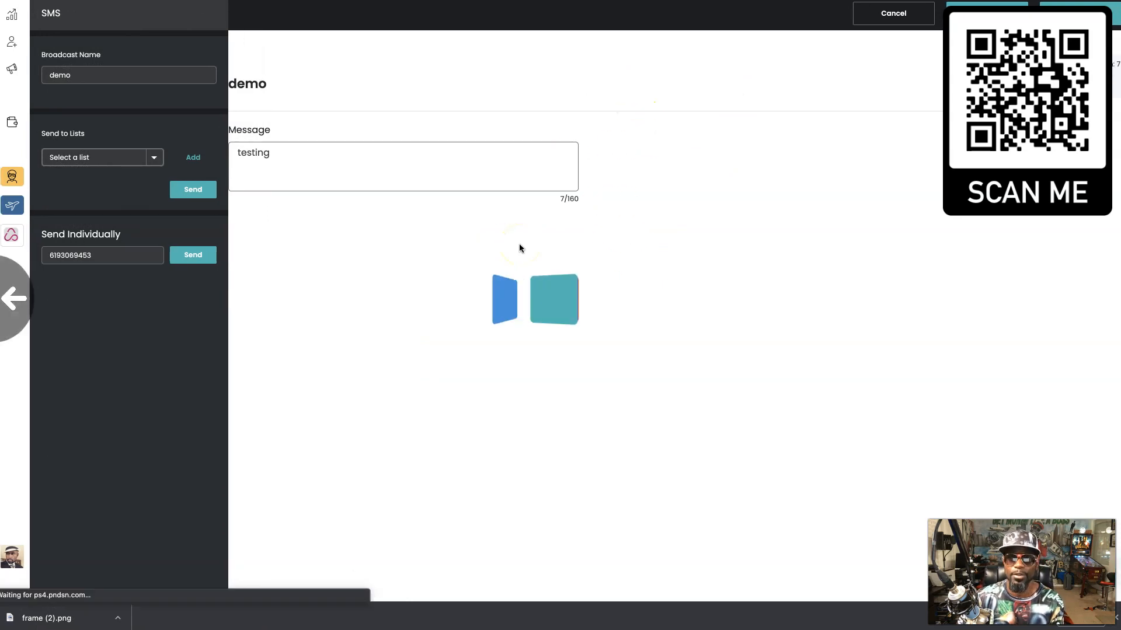